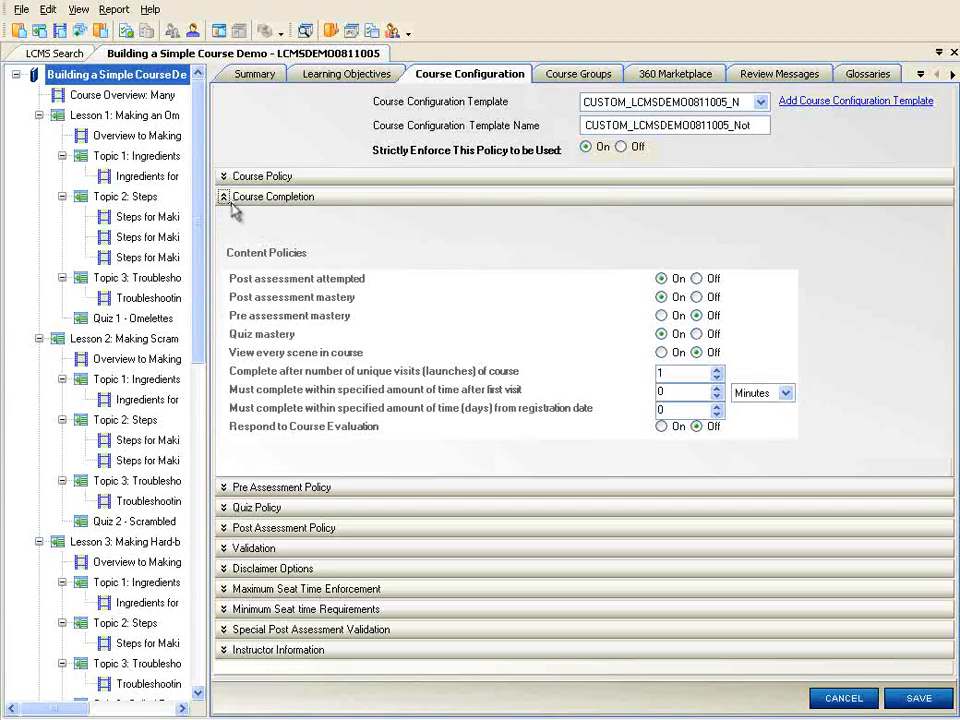
Step: Collapse the Course Completion section and look over the available configuration templates and the new-template wizard without creating a template
click(224, 197)
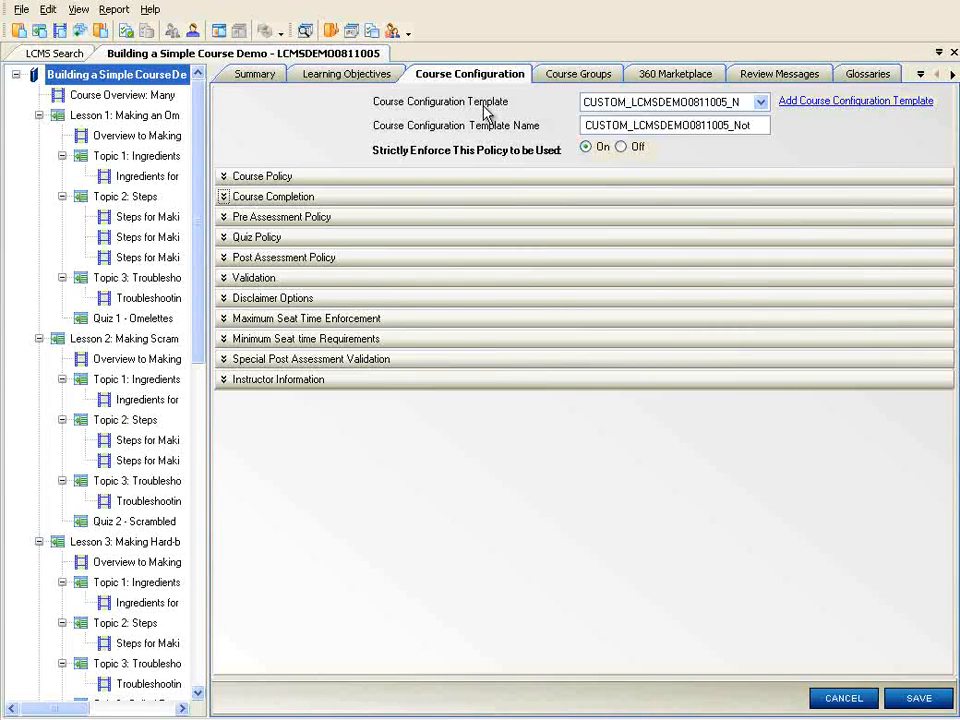
click(761, 104)
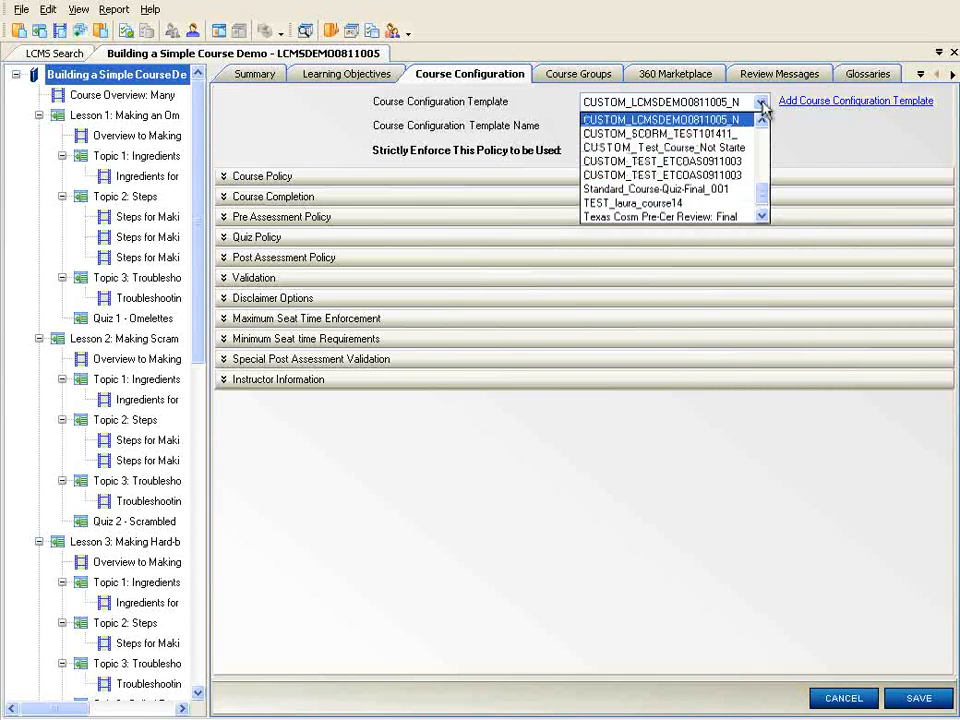
click(762, 105)
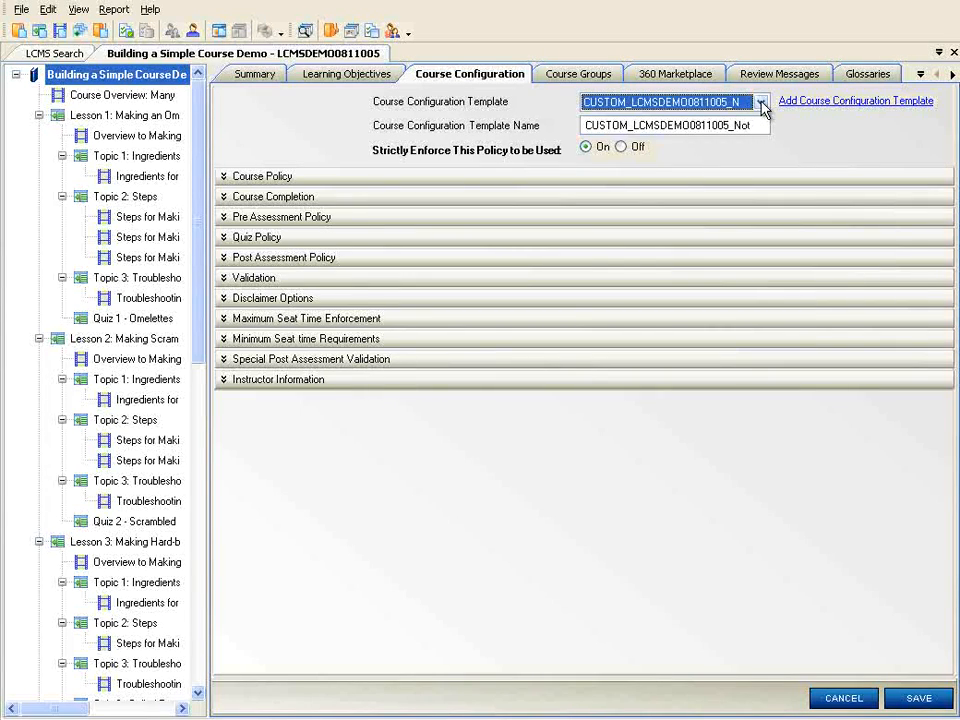
click(853, 104)
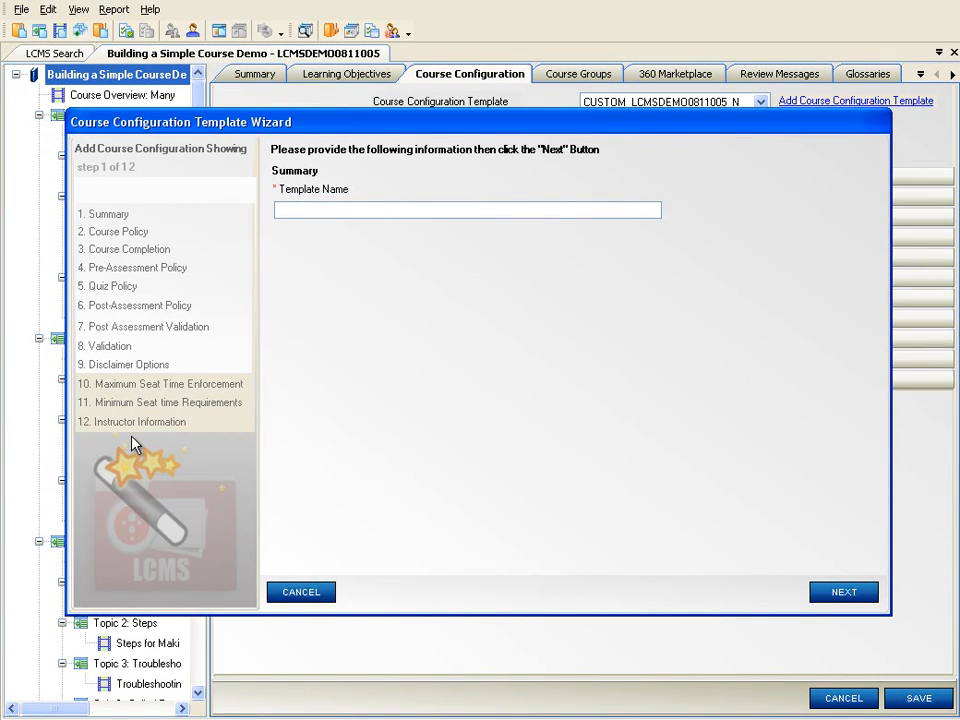
click(300, 592)
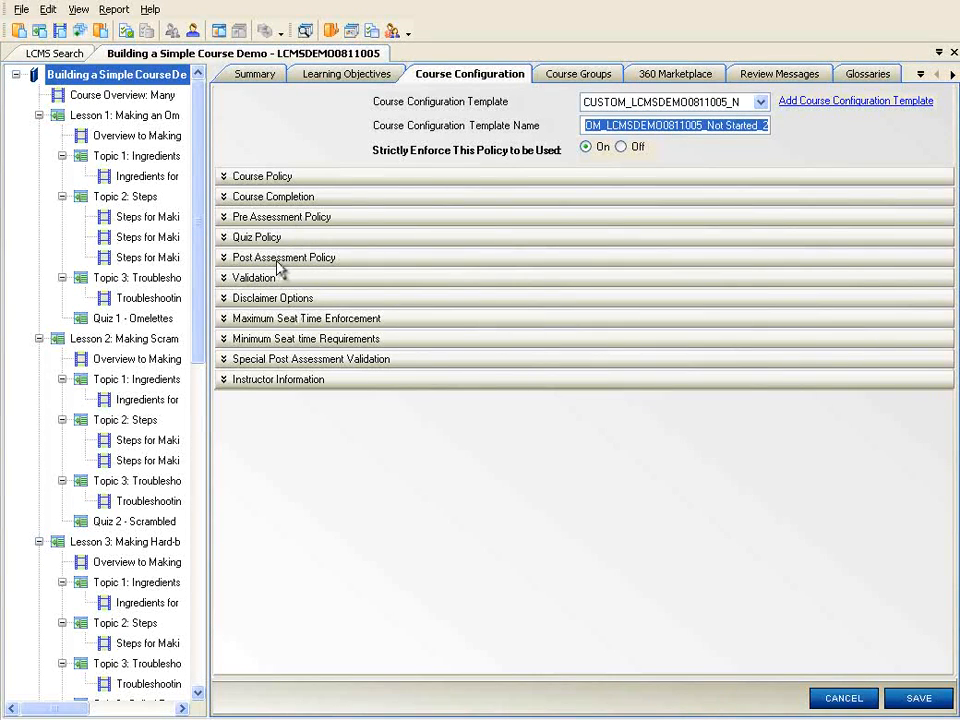
Step: Review the Pre Assessment, Quiz and Post Assessment Policy sections, leaving only Quiz Policy expanded, and enable the quiz
click(224, 258)
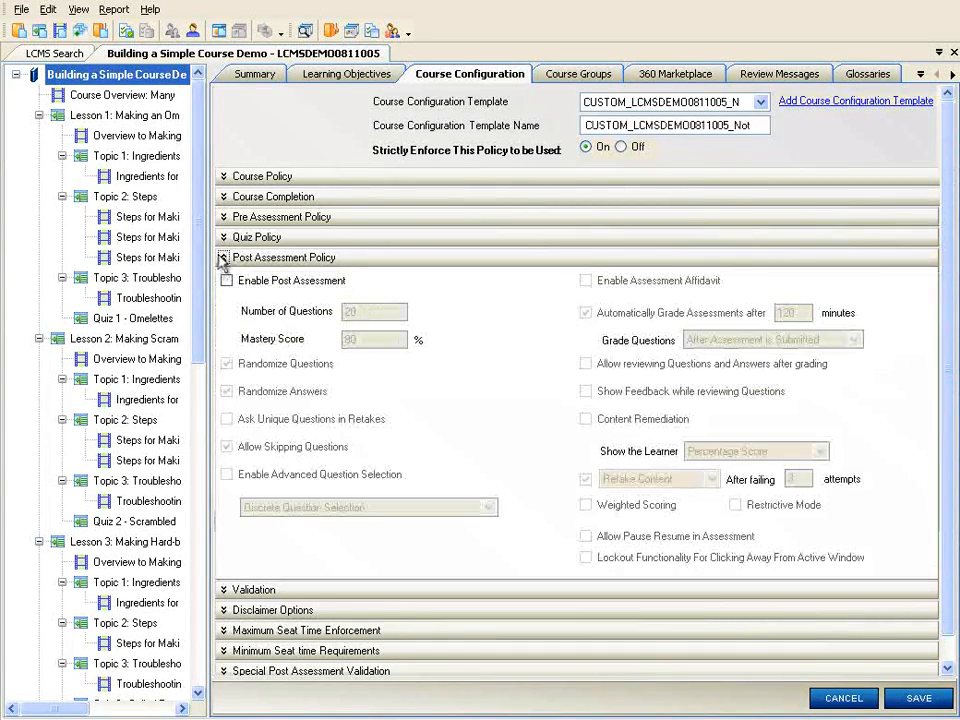
click(225, 238)
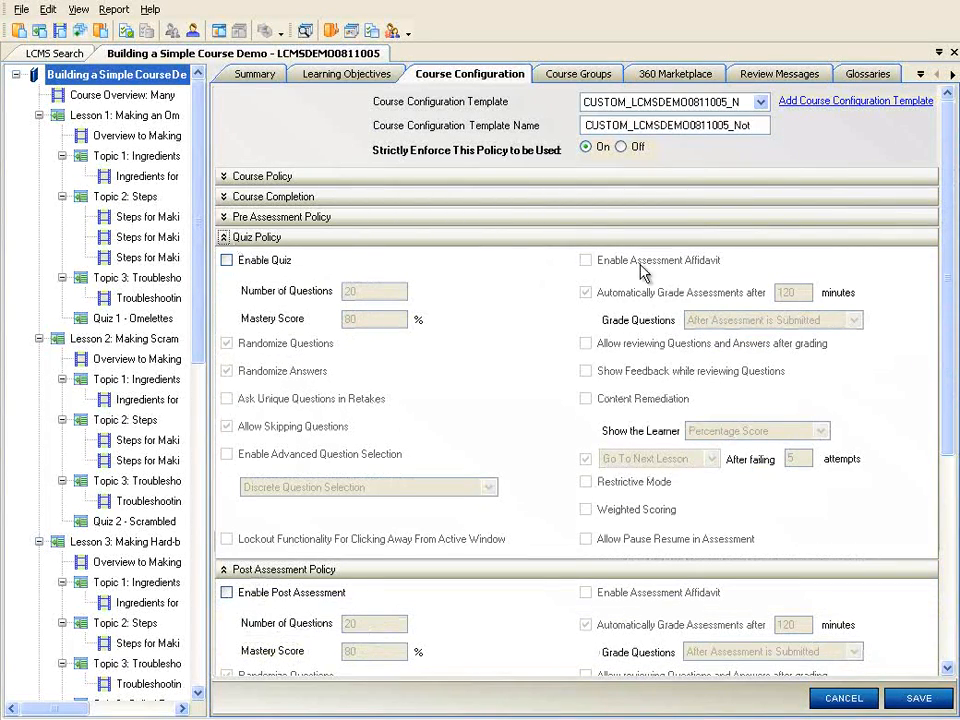
drag(950, 273, 945, 347)
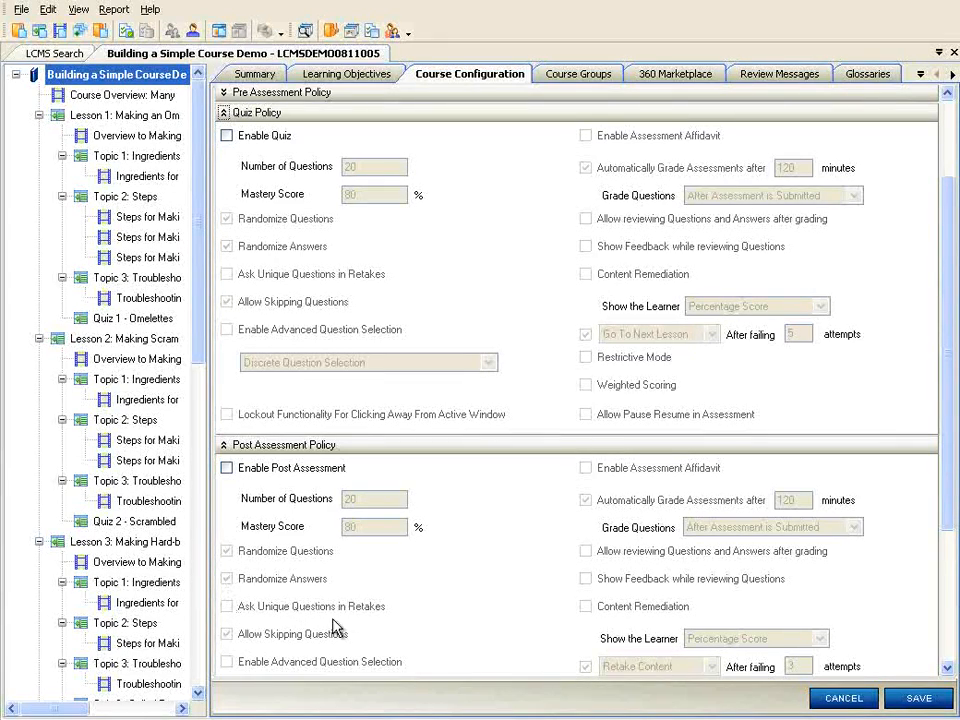
click(225, 93)
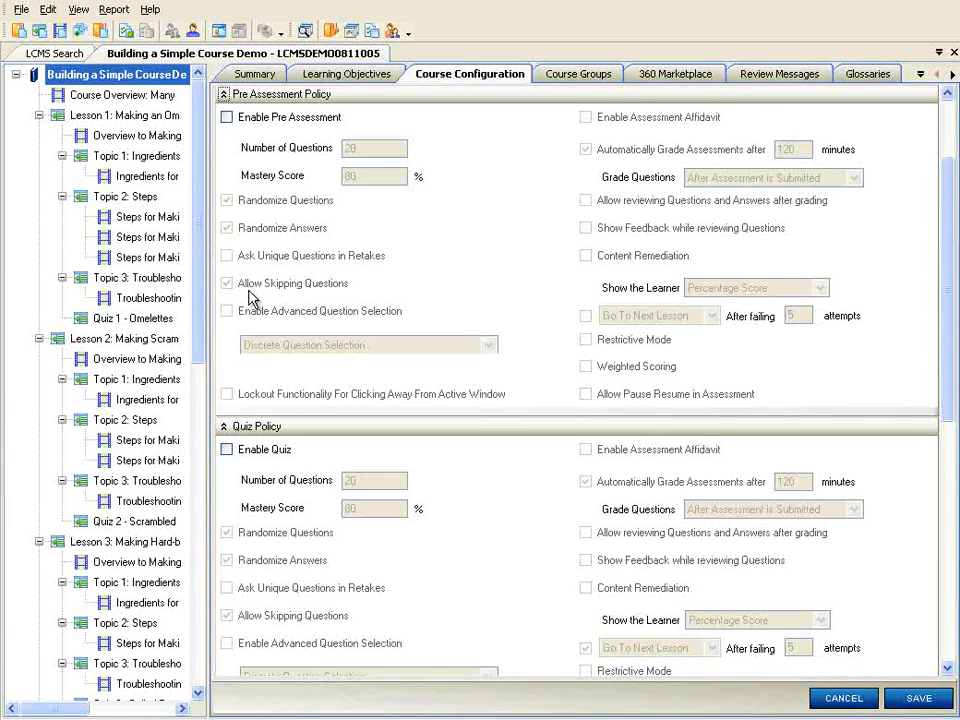
click(224, 94)
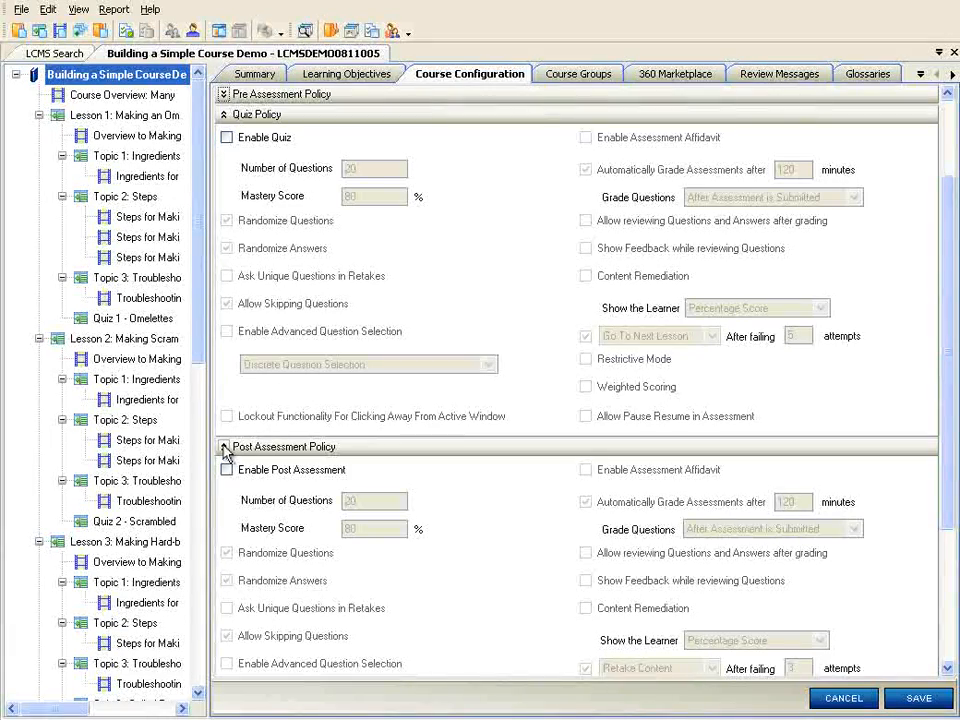
scroll(225, 446, down, 2)
click(224, 354)
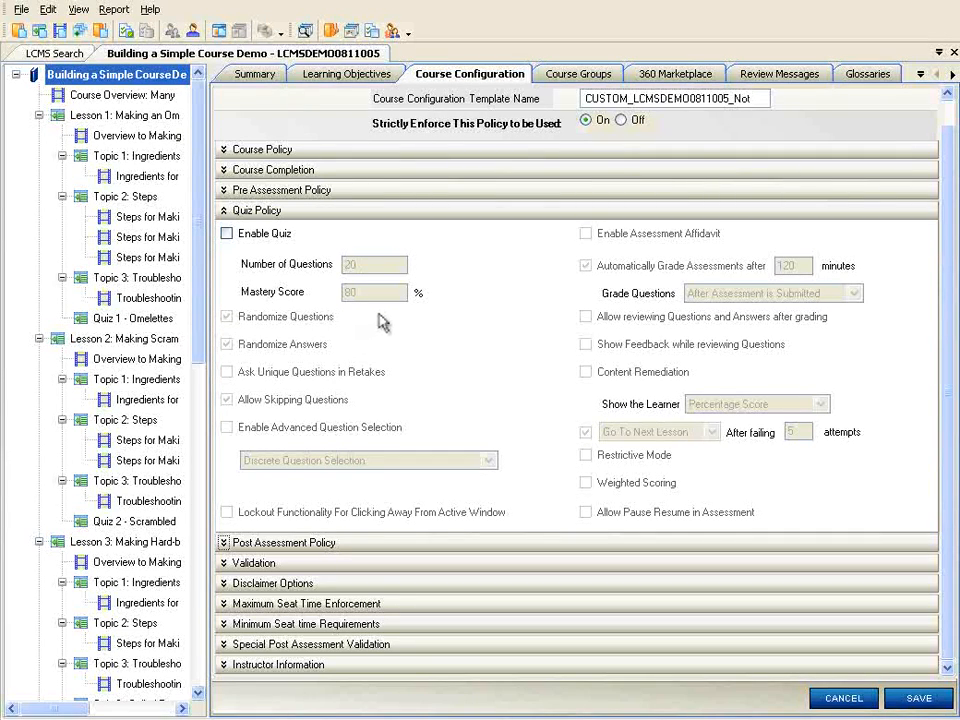
click(226, 236)
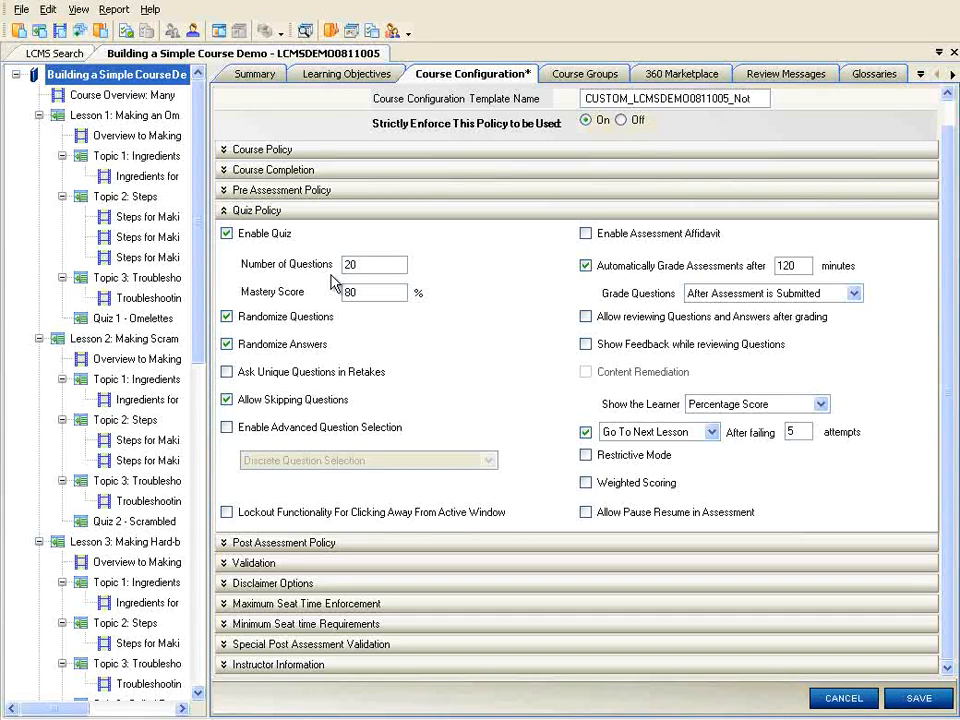
Step: Examine the item bank and question settings of the BSC Demo - Final Exam learning objective, and return to the course configuration
click(340, 73)
double_click(313, 200)
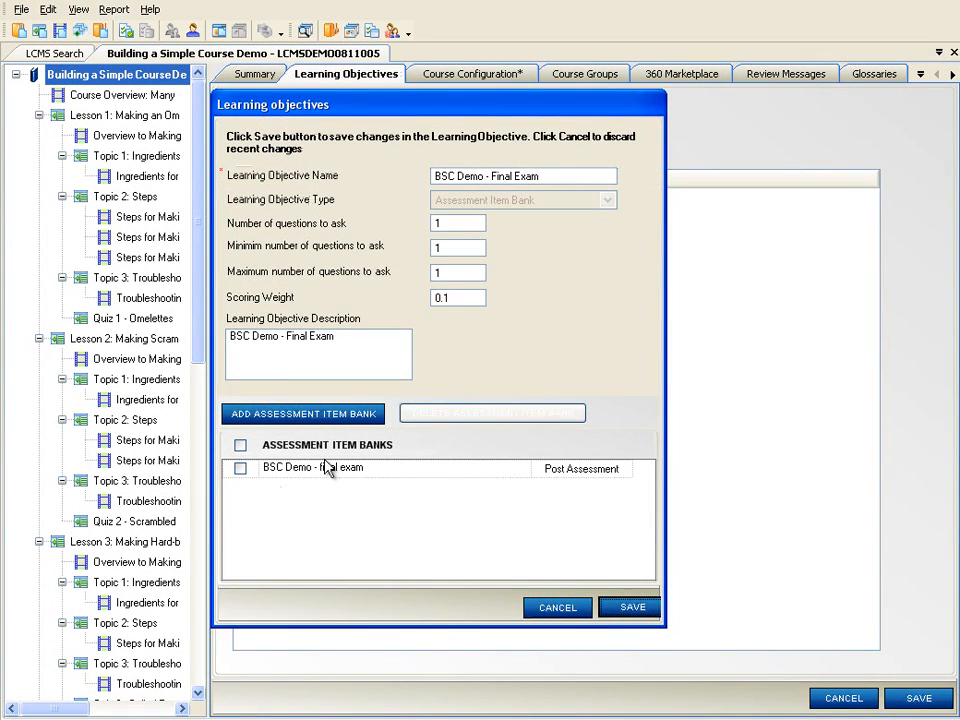
click(553, 607)
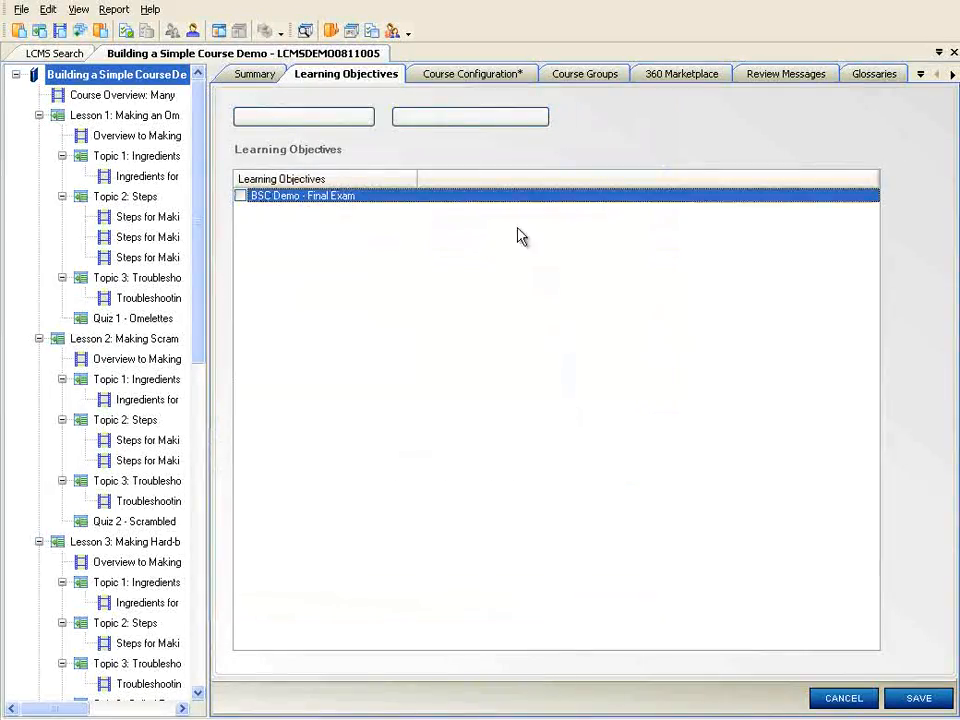
click(443, 82)
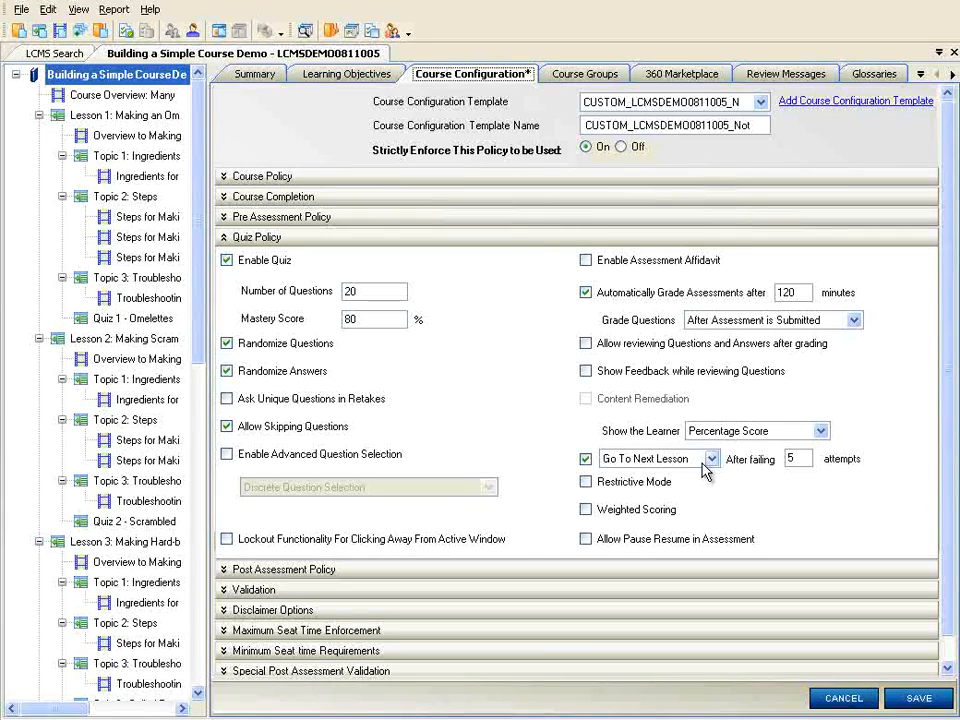
Step: Set the quiz's number of questions to 10
double_click(366, 291)
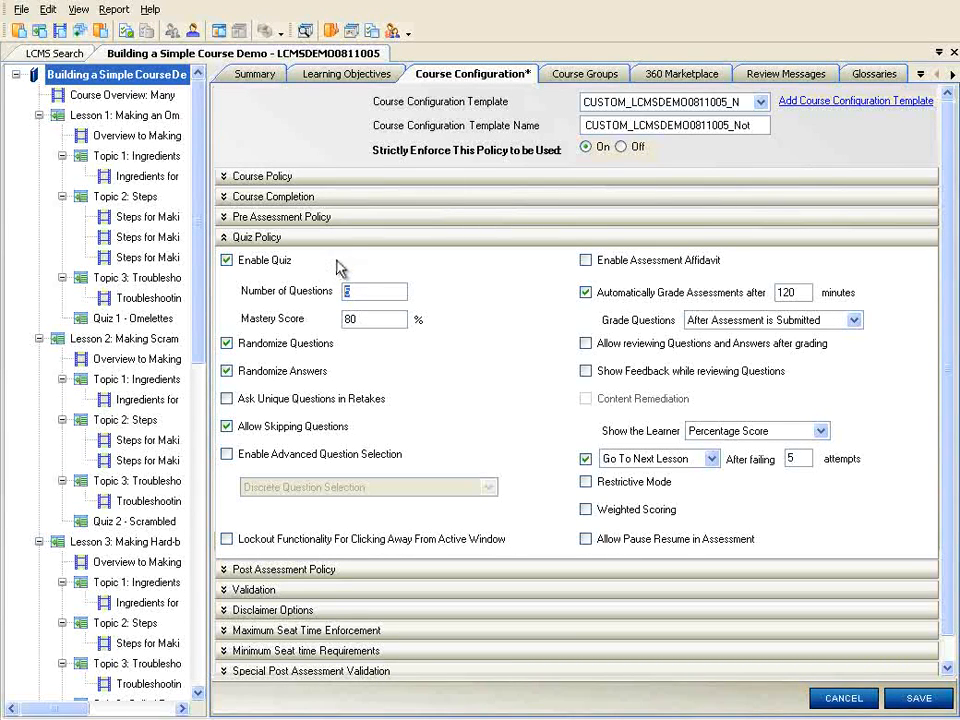
text(10)
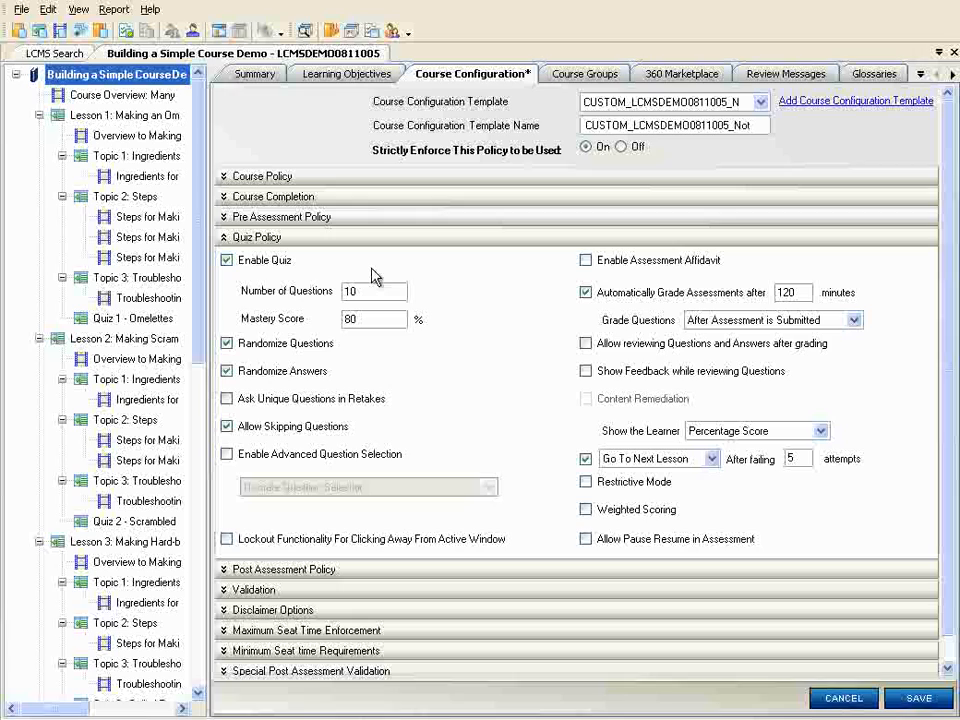
click(403, 291)
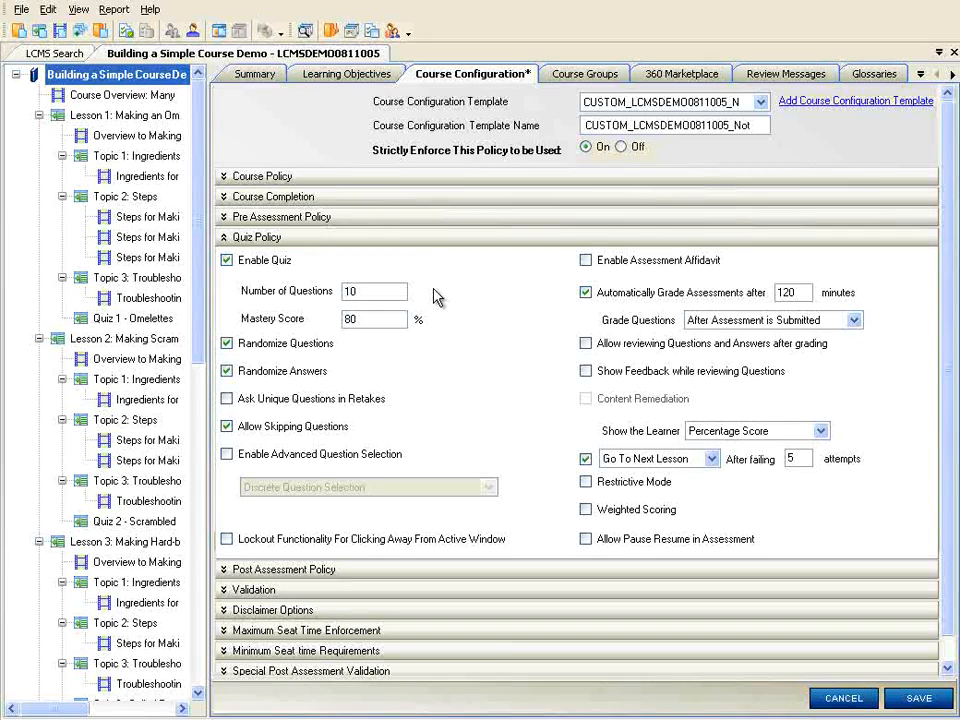
Step: Set the quiz to 5 questions with a 70% mastery score, and require Retake Lesson after failing 3 attempts
drag(401, 295, 271, 296)
text(5)
click(713, 459)
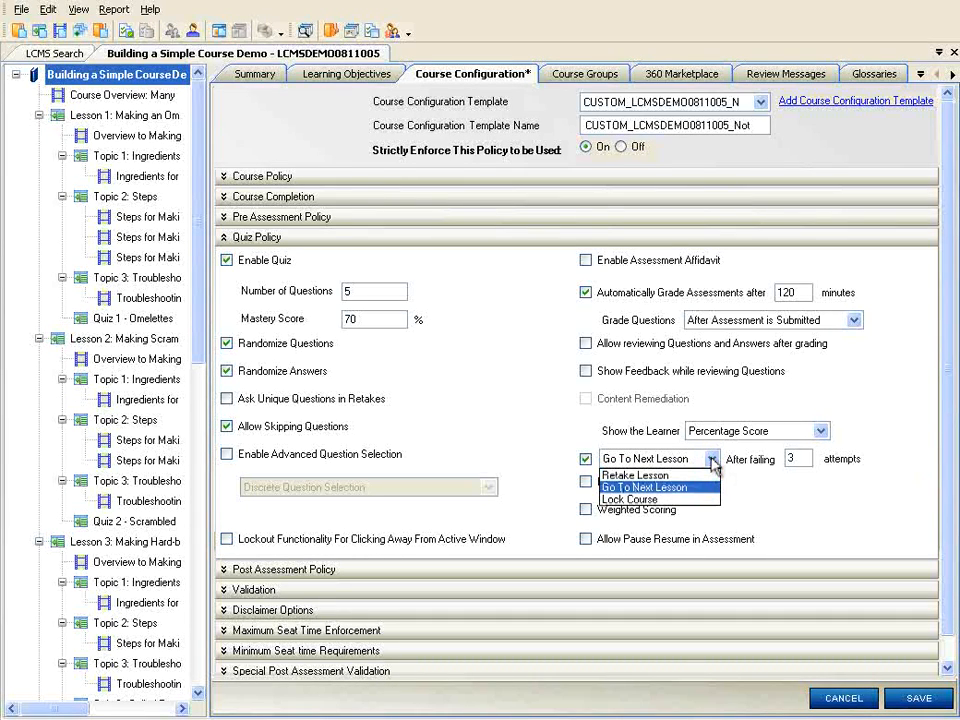
click(665, 476)
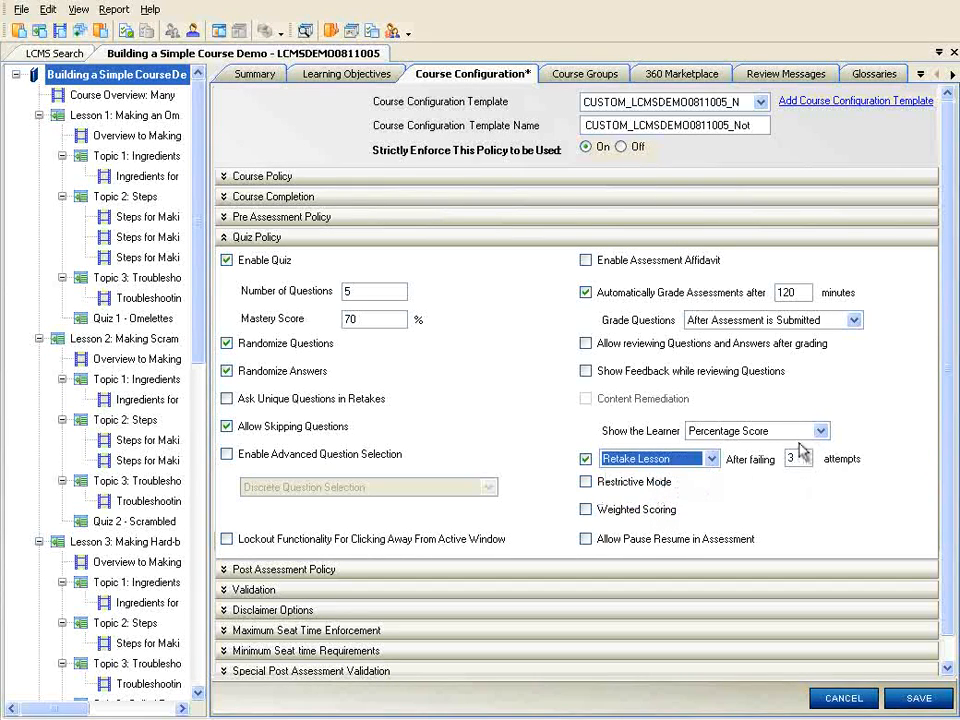
Step: Look over Quiz 2 and the lessons in the course outline, and reselect the course's top-level entry
click(130, 522)
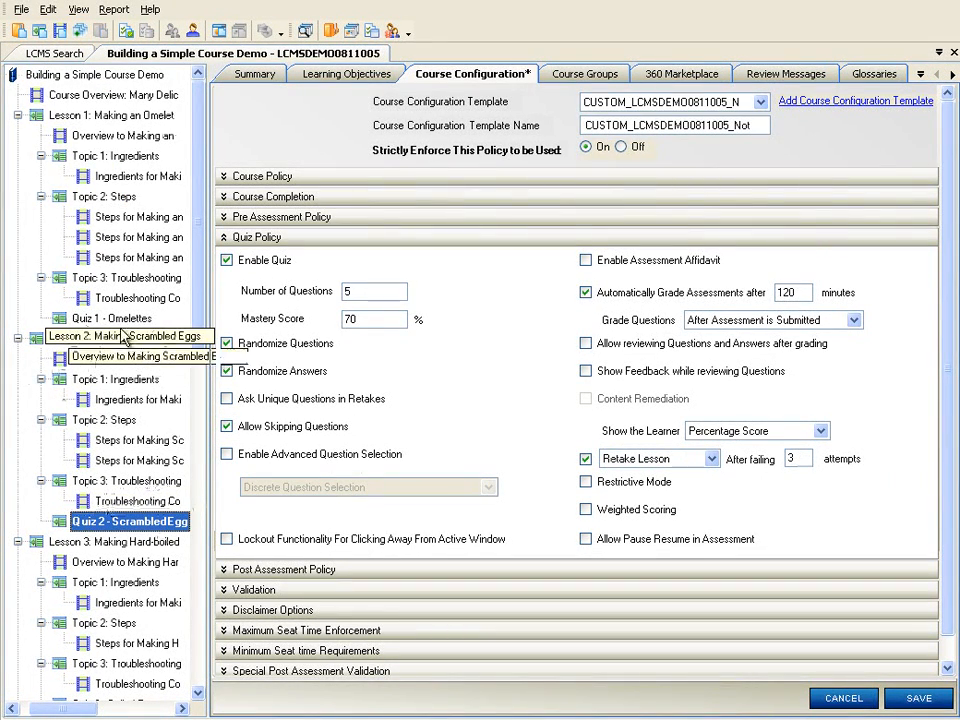
click(70, 341)
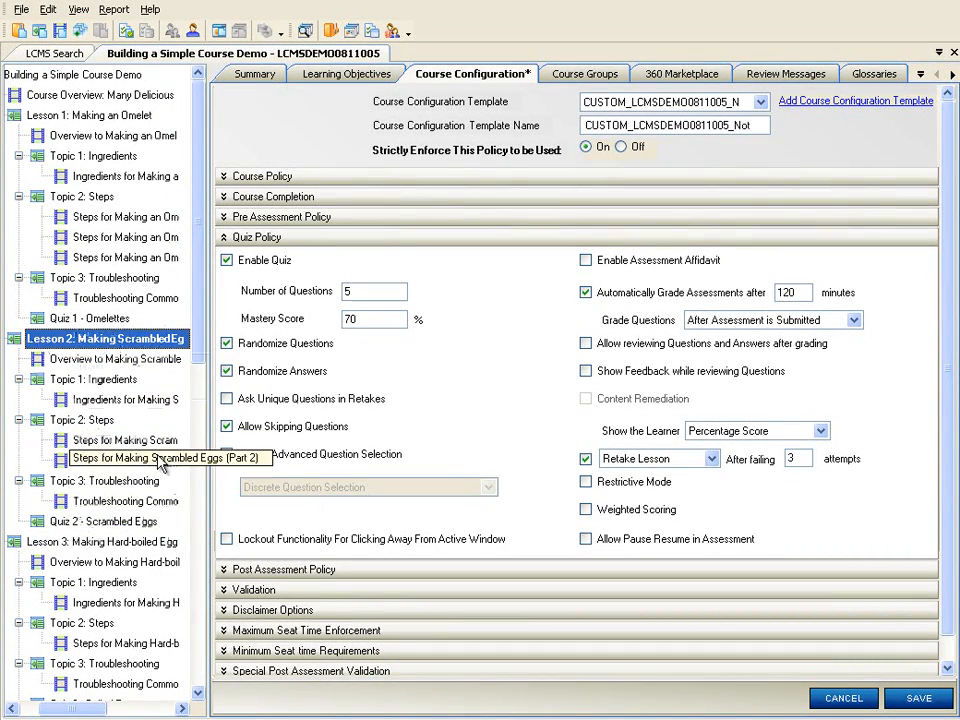
mouse_move(197, 336)
mouse_down()
mouse_move(200, 445)
mouse_move(202, 315)
mouse_up()
click(55, 541)
click(88, 77)
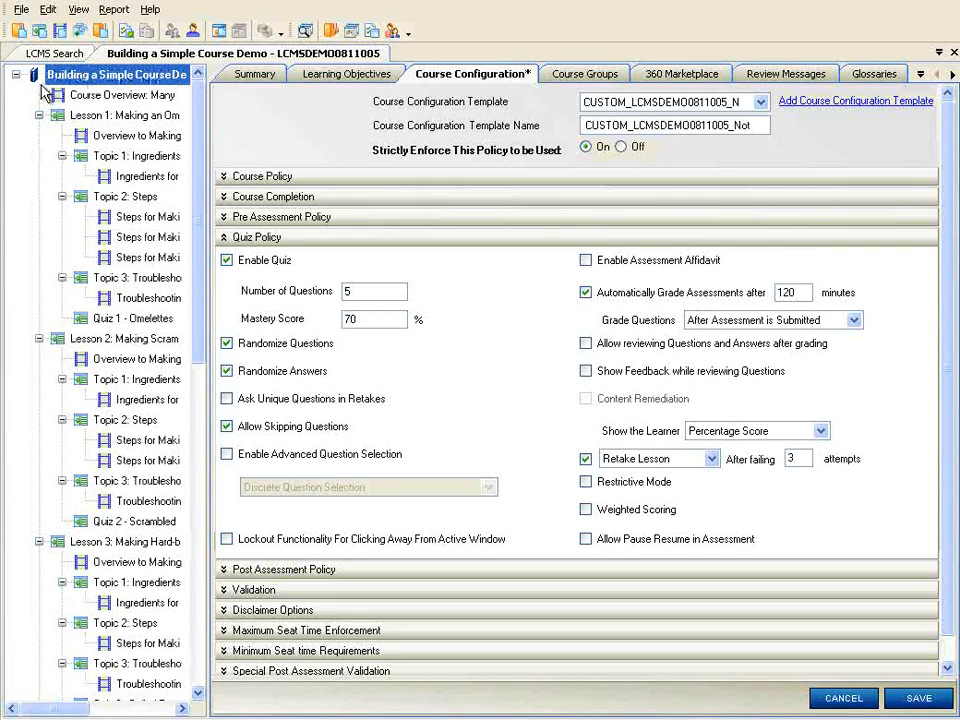
Step: Disable skipping quiz questions, leave question and answer randomization enabled, and turn on Ask Unique Questions in Retakes
click(227, 427)
click(227, 372)
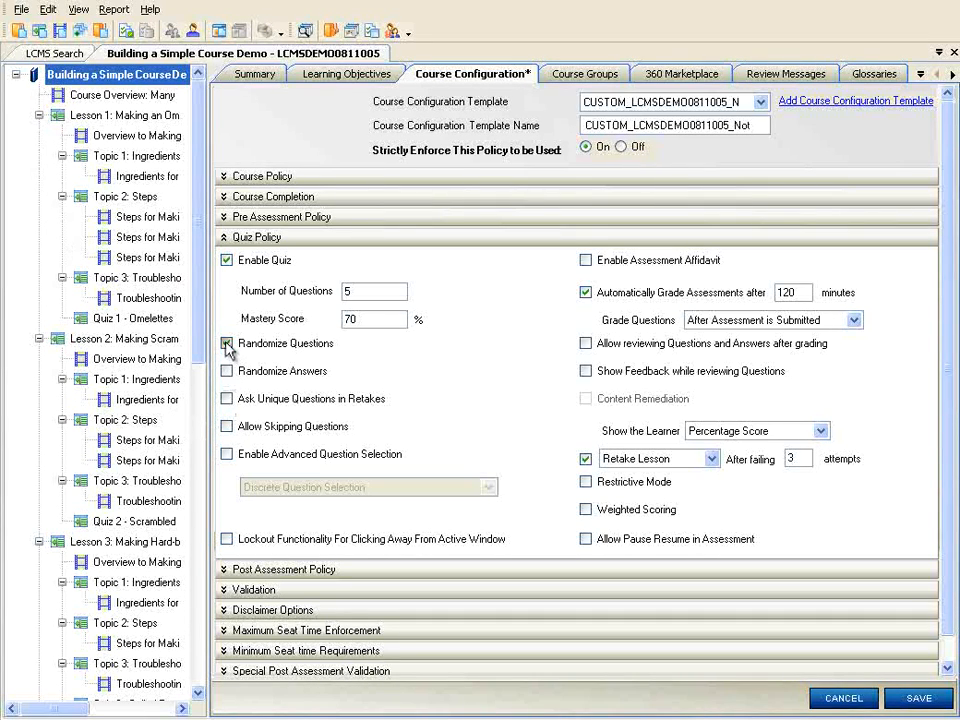
click(227, 344)
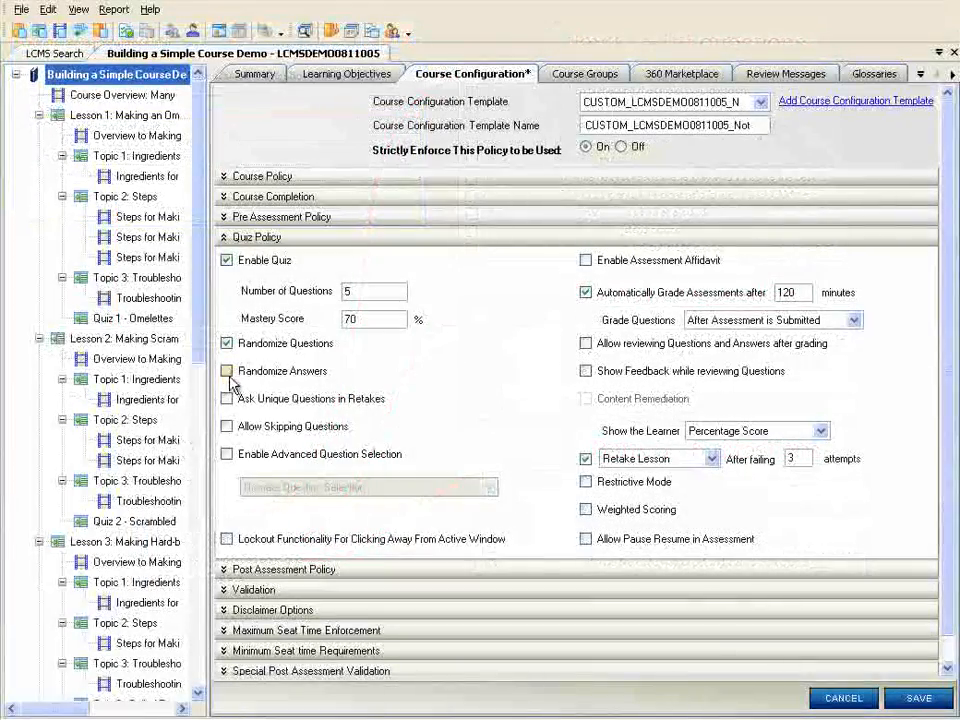
click(227, 372)
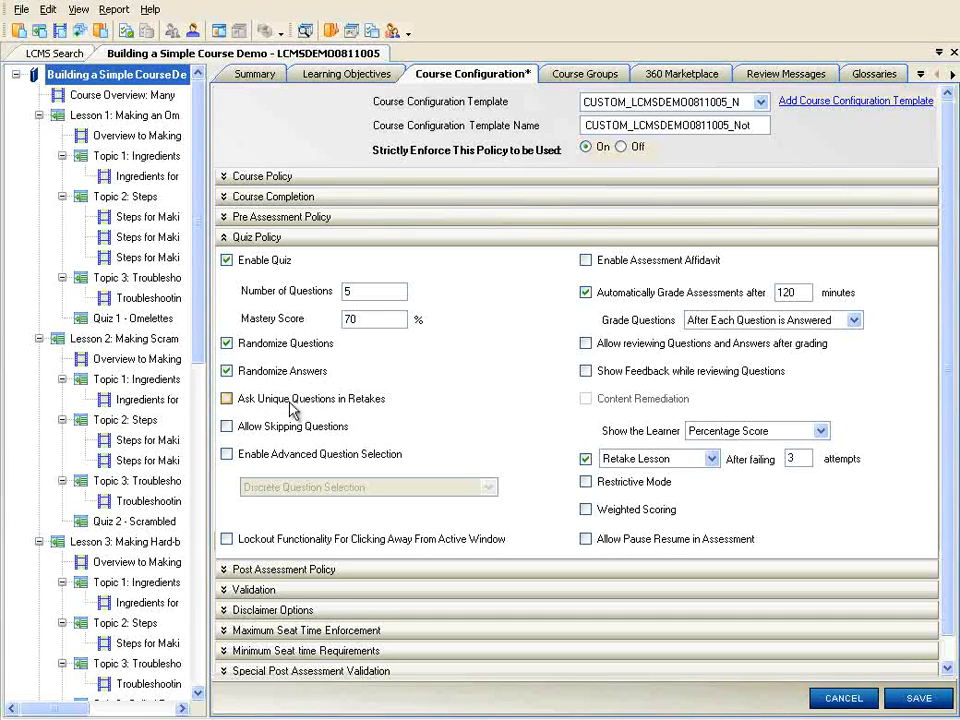
click(227, 399)
Step: Set quiz questions to be graded After Each Question is Answered, and enable Show Feedback while reviewing Questions
click(585, 343)
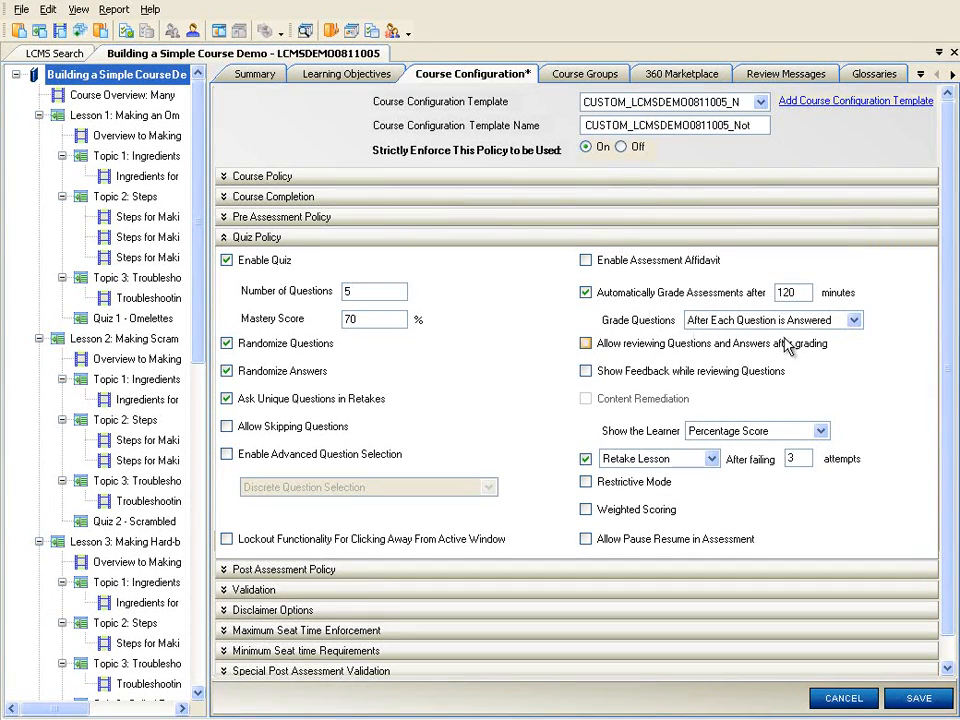
click(853, 321)
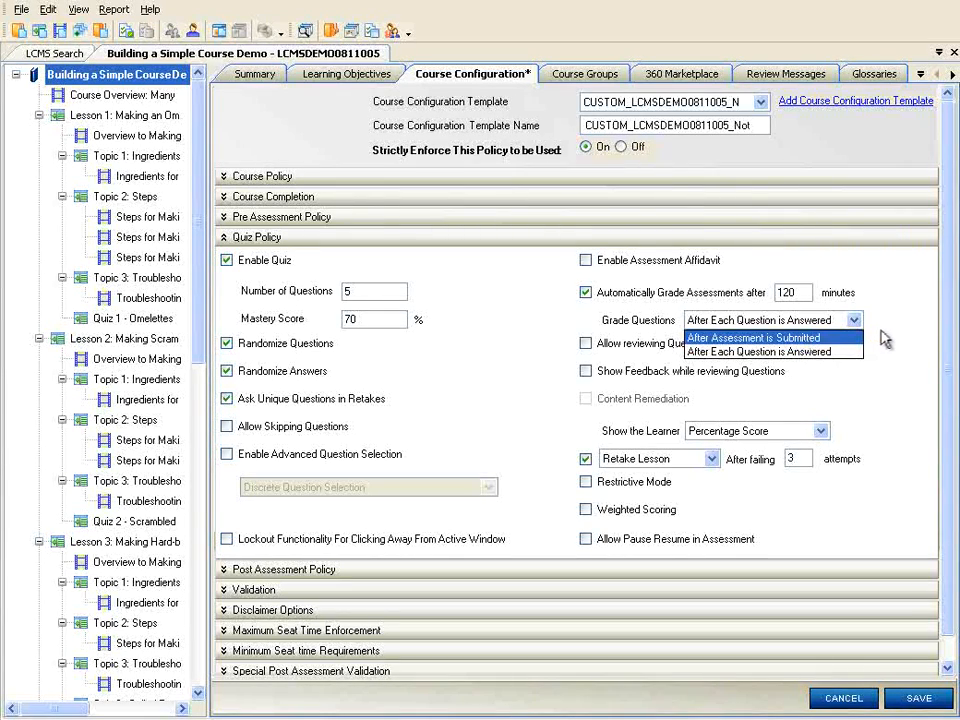
click(795, 352)
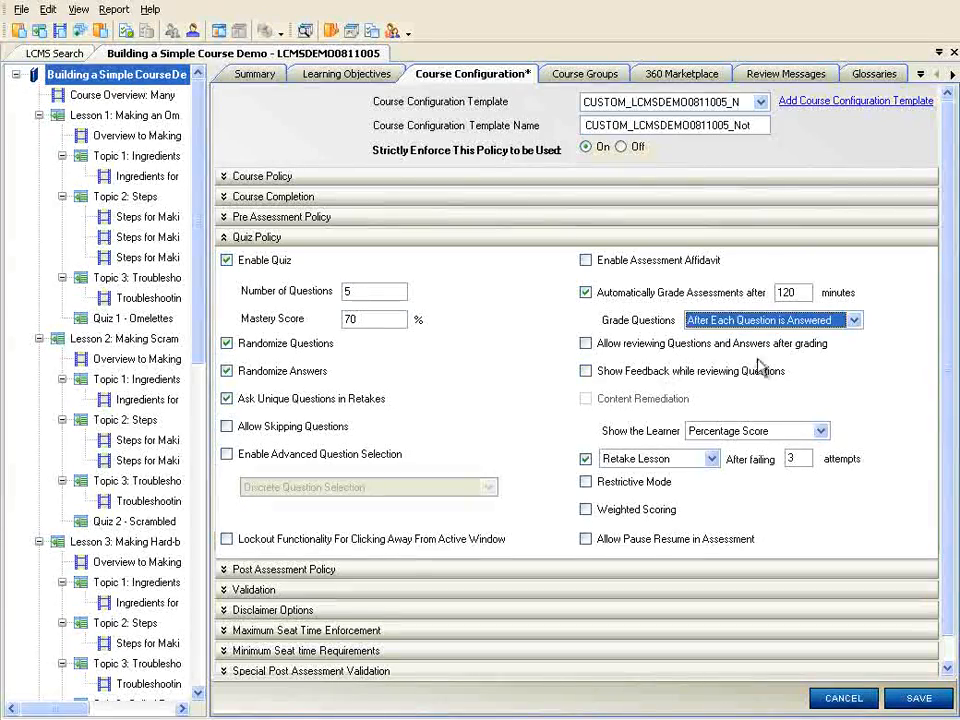
click(585, 371)
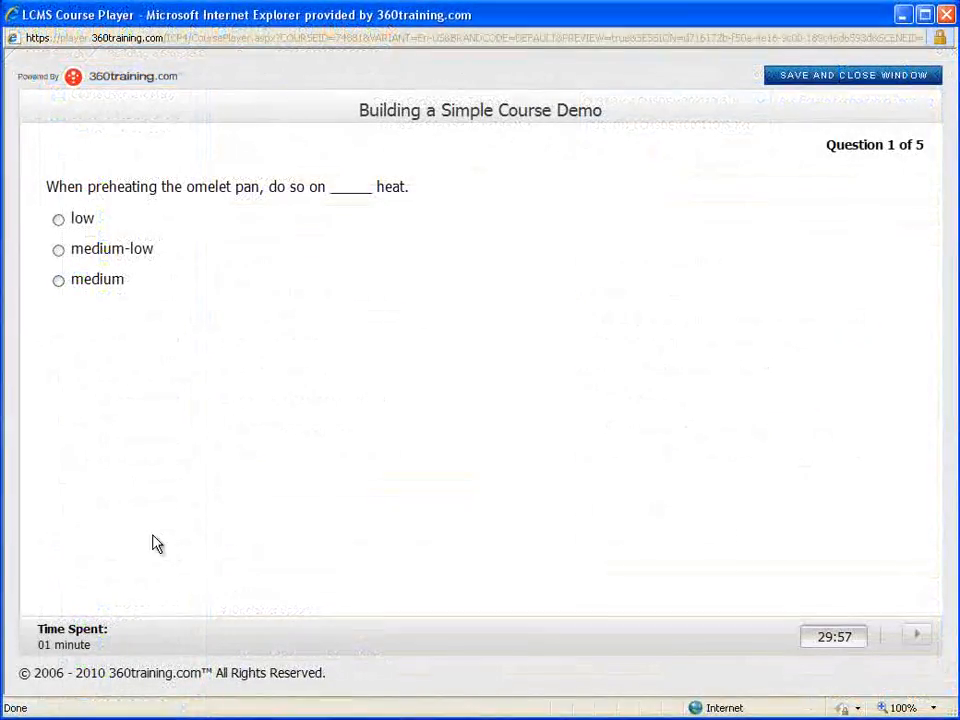
Step: In the LCMS Course Player preview, submit "medium" for question 1 and "False" for question 2 to check the answer feedback
click(58, 281)
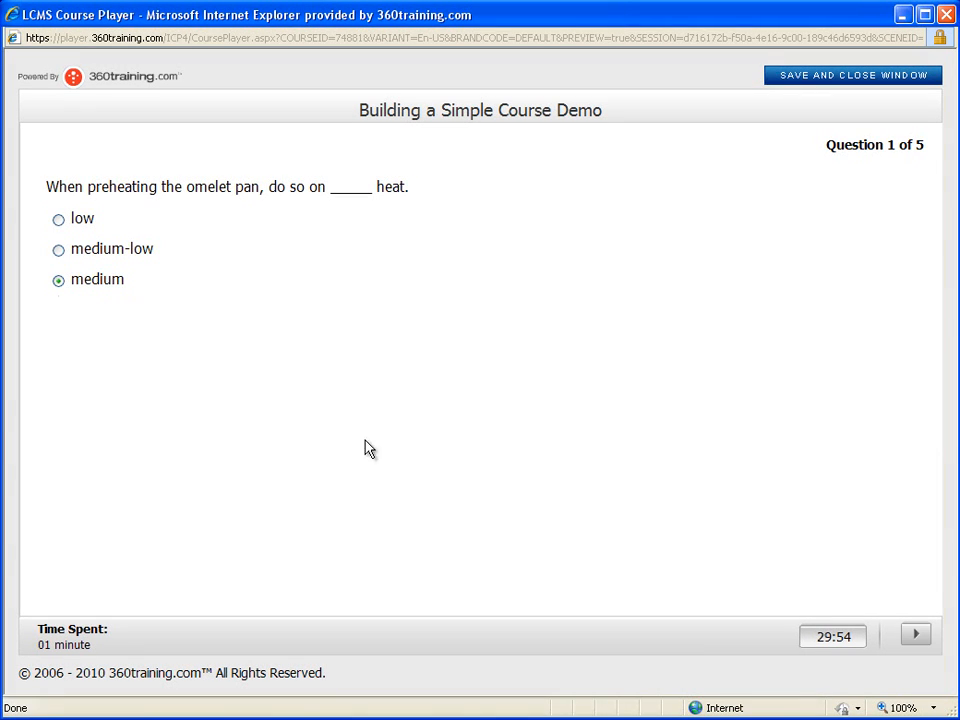
click(916, 640)
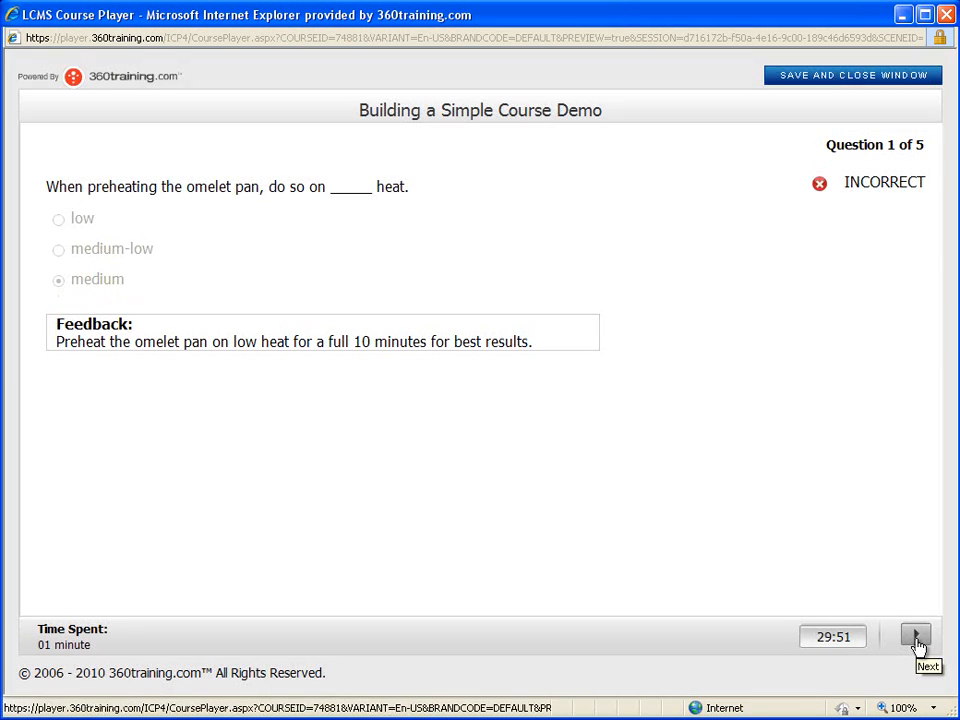
click(917, 641)
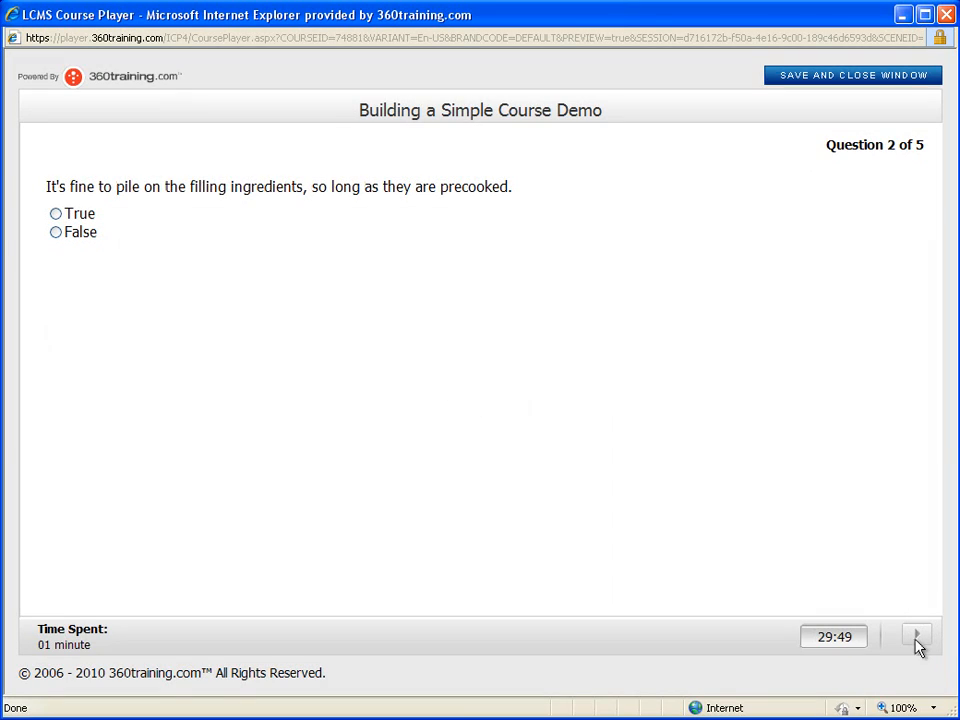
click(78, 240)
click(912, 635)
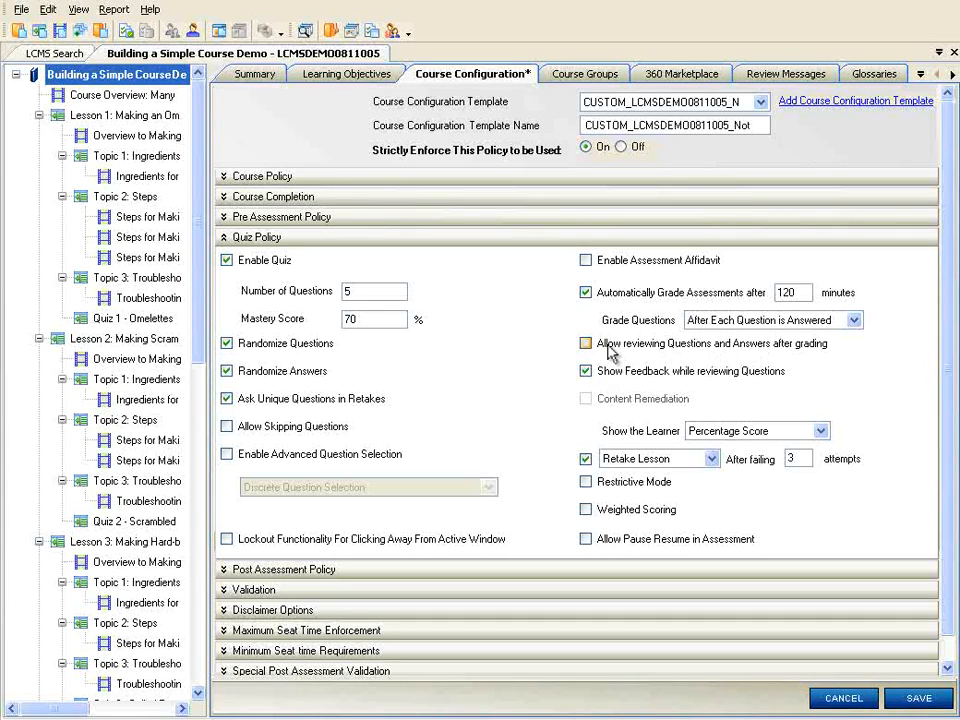
Step: Enable Allow reviewing Questions and Answers after grading for the quiz
click(586, 344)
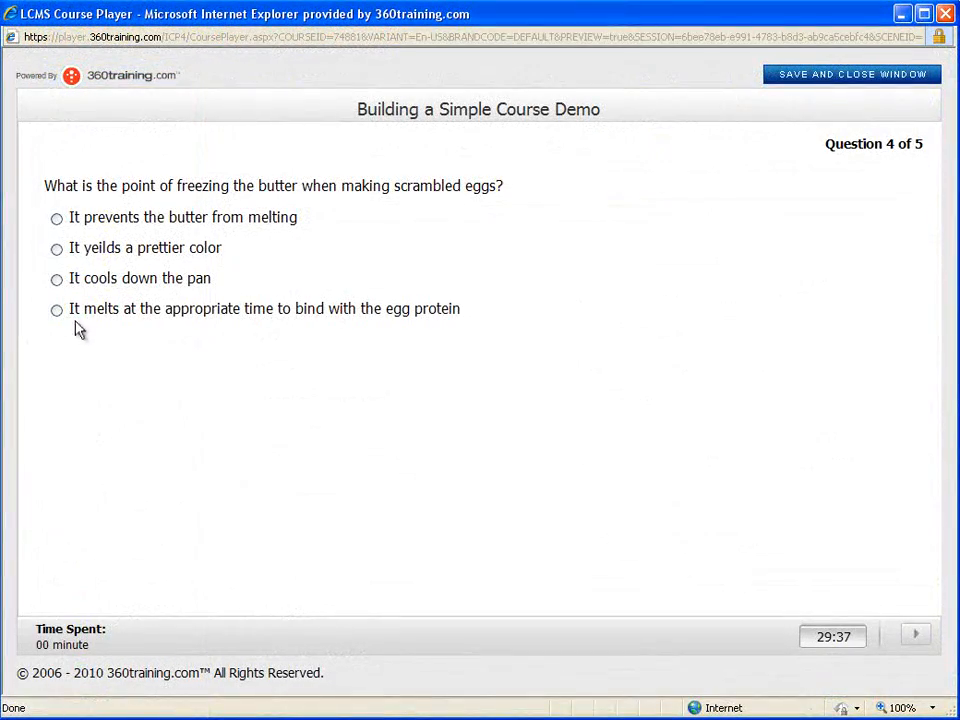
Step: Answer question 4 with "It melts at the appropriate time to bind with the egg protein" and question 5 with "238° F", and submit the quiz
click(57, 311)
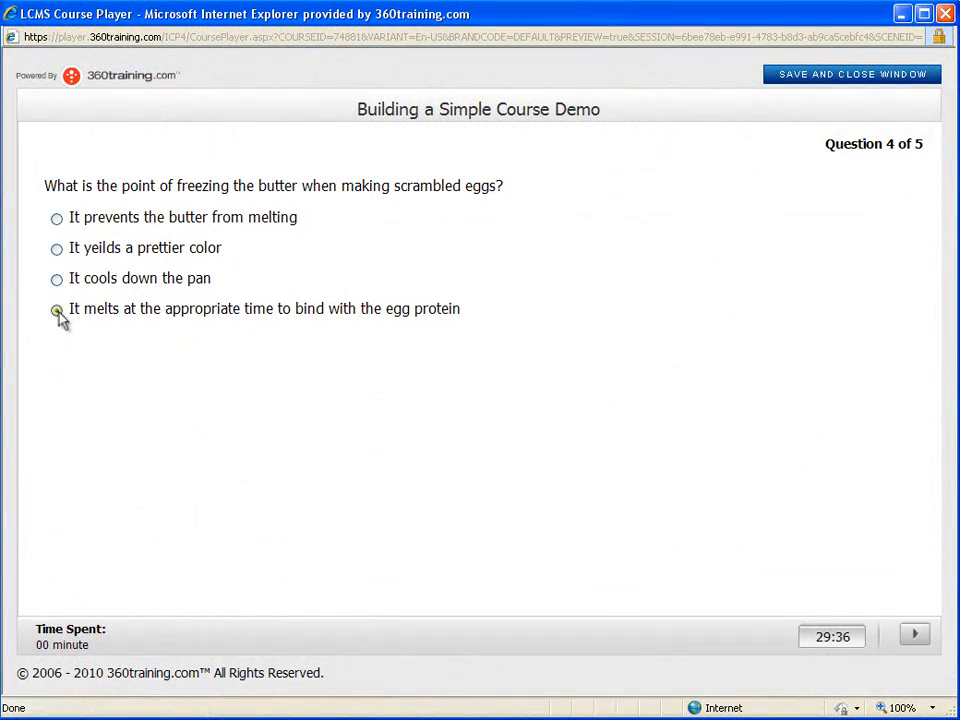
click(916, 640)
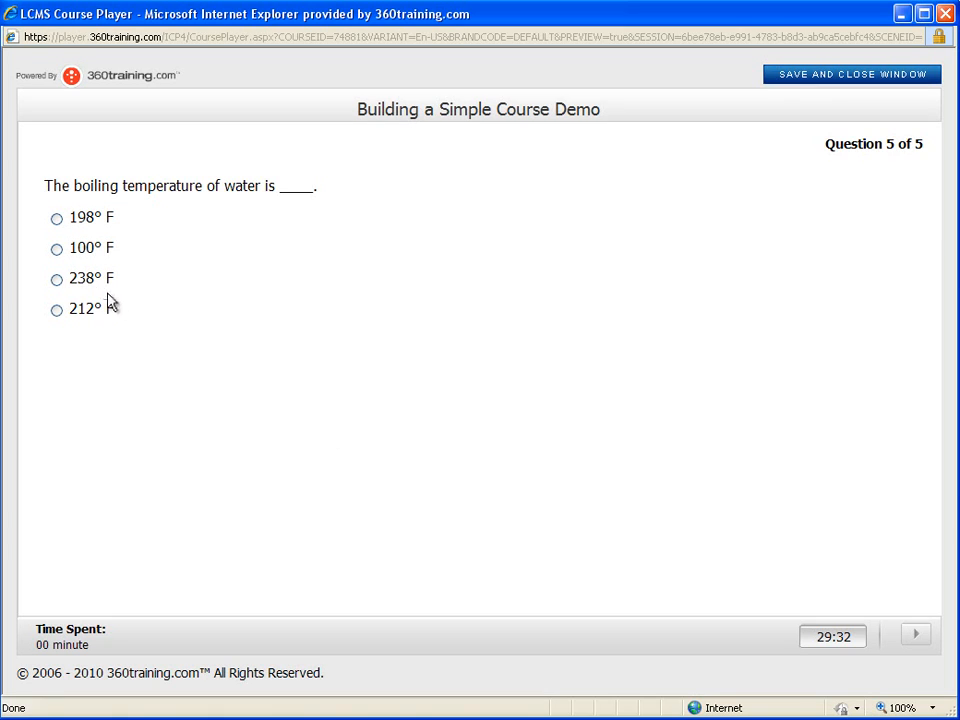
click(62, 280)
click(916, 640)
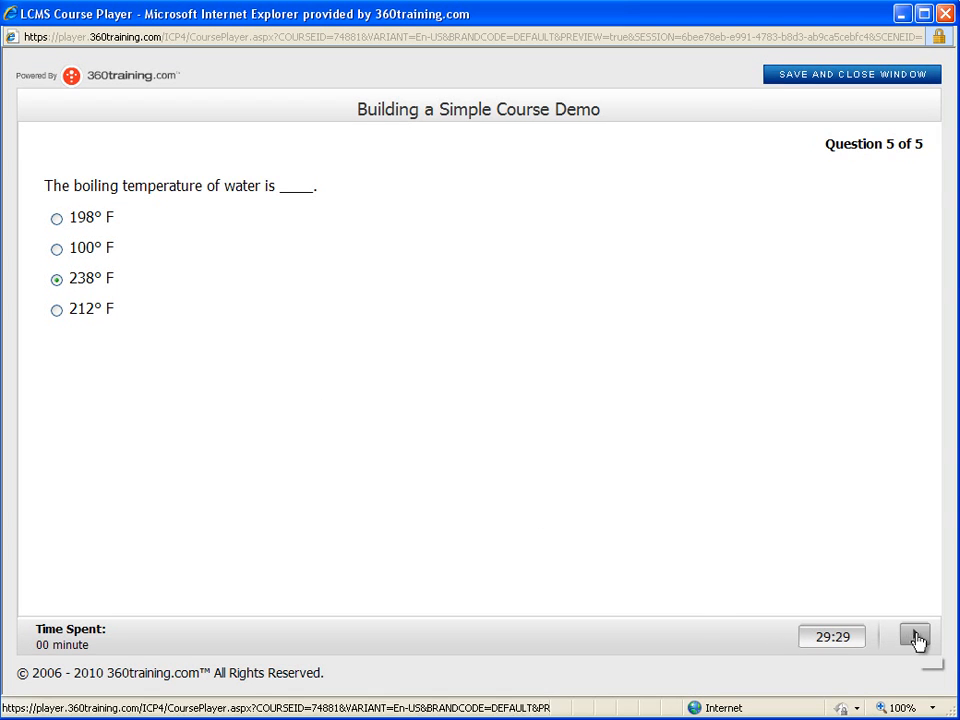
click(860, 596)
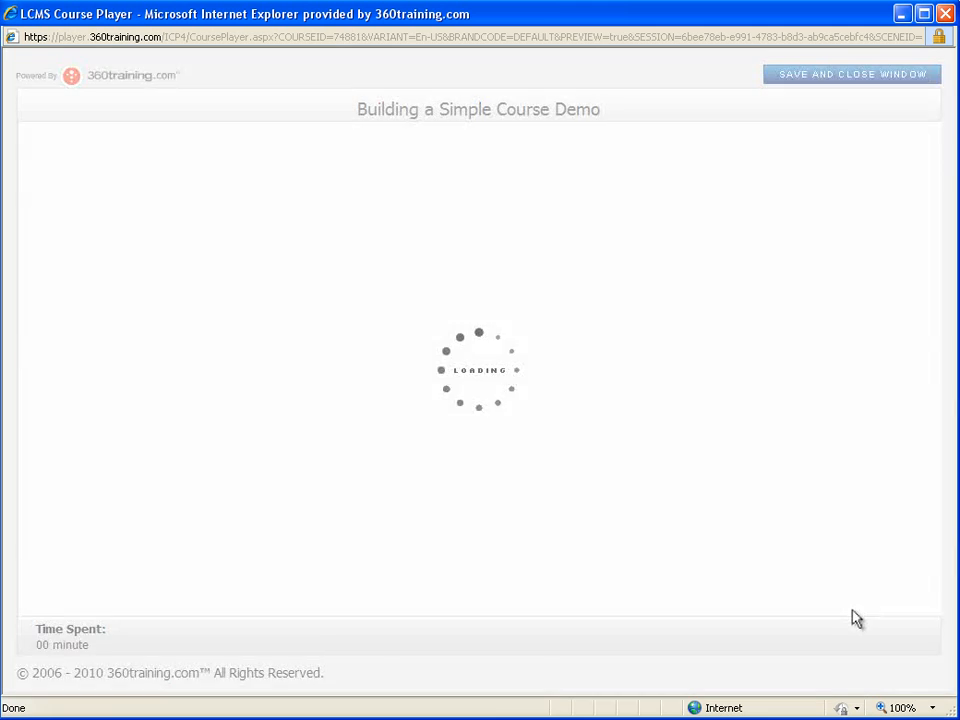
Step: Review the graded quiz questions in order with their answers and feedback, starting from question 1
click(815, 500)
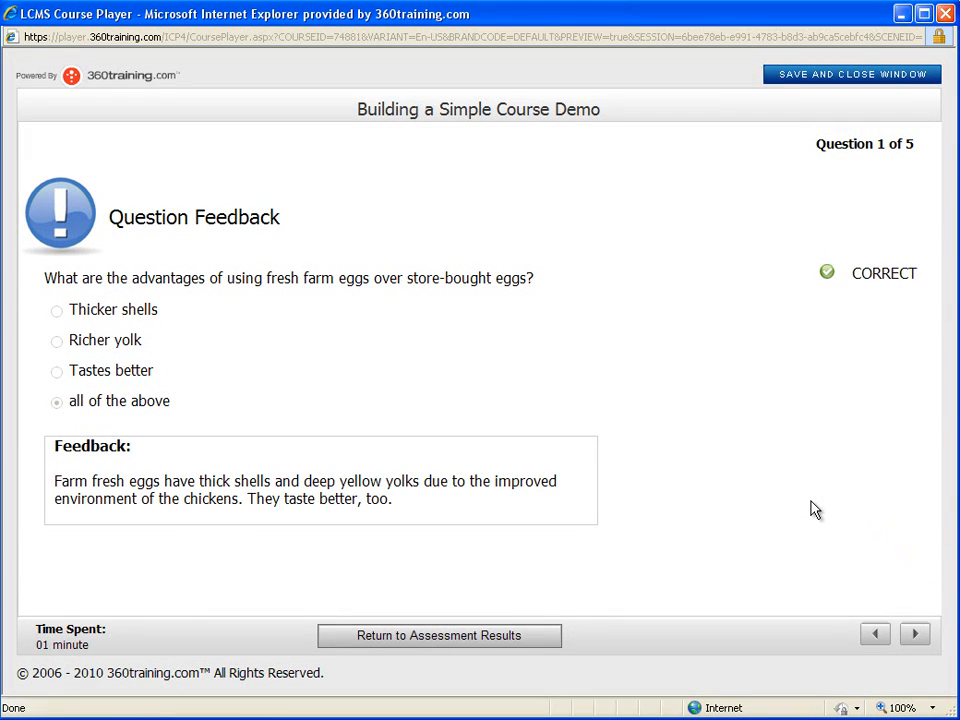
click(914, 636)
click(914, 636)
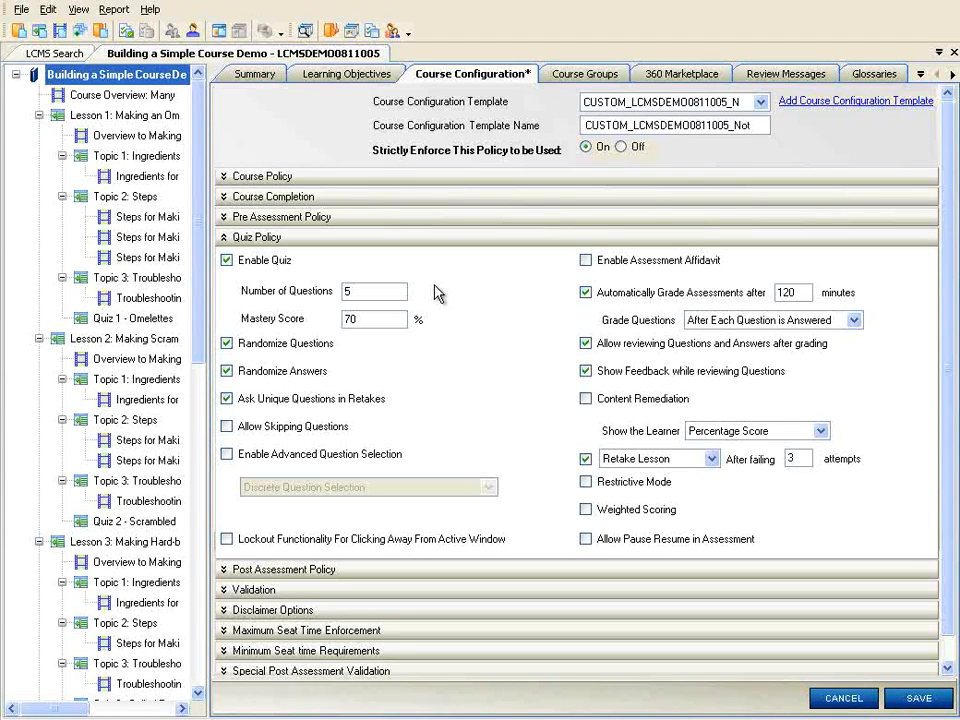
Step: Enable the post assessment in the course's Post Assessment Policy and save the course configuration
click(224, 237)
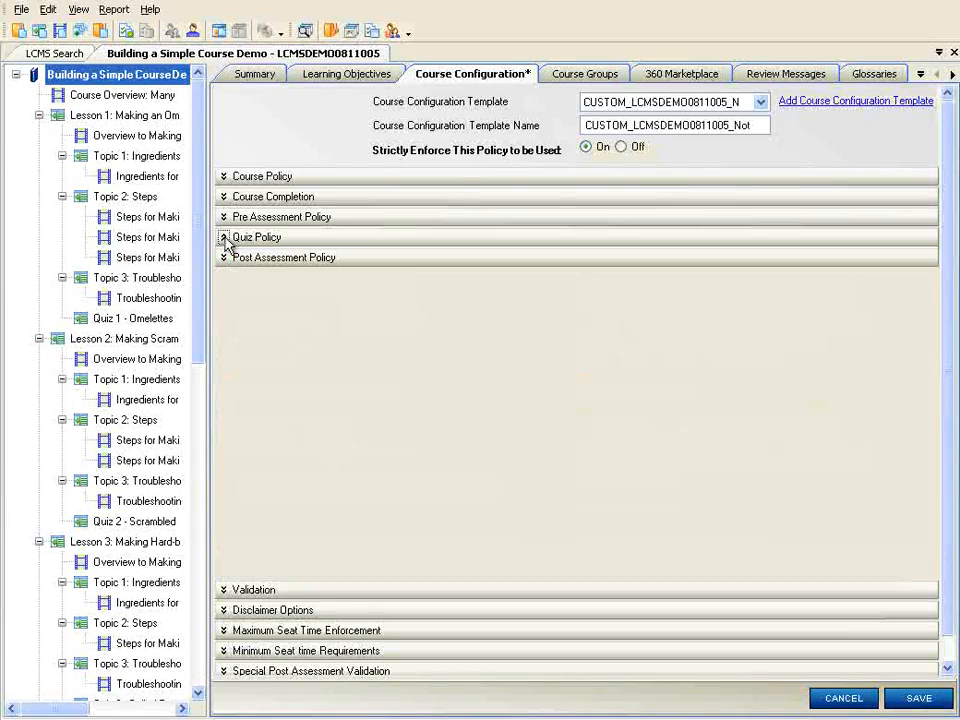
click(224, 257)
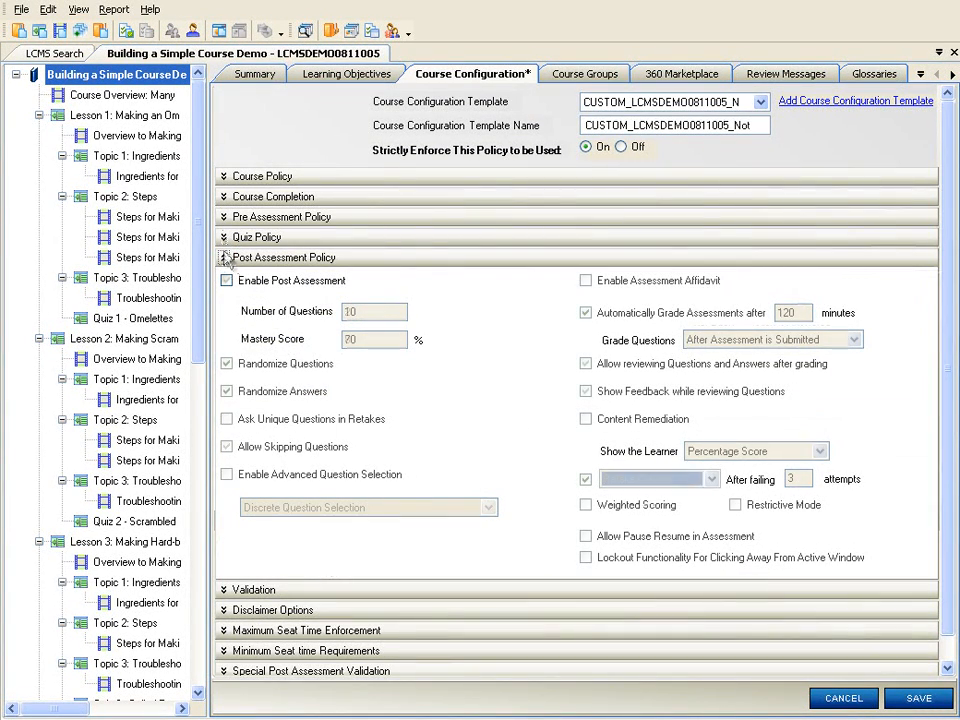
click(226, 280)
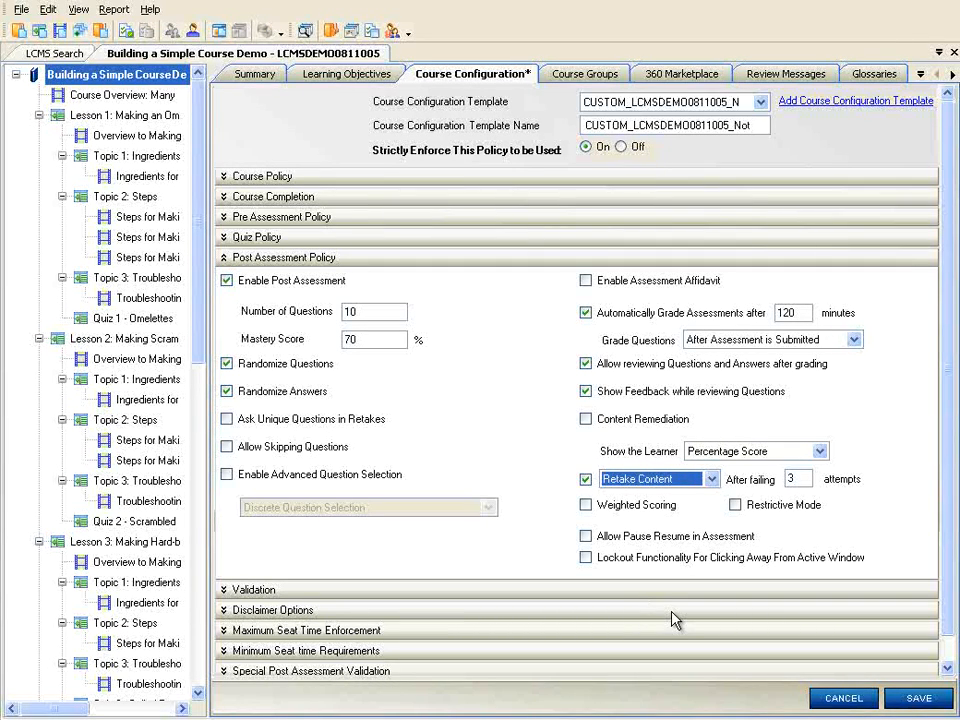
click(920, 699)
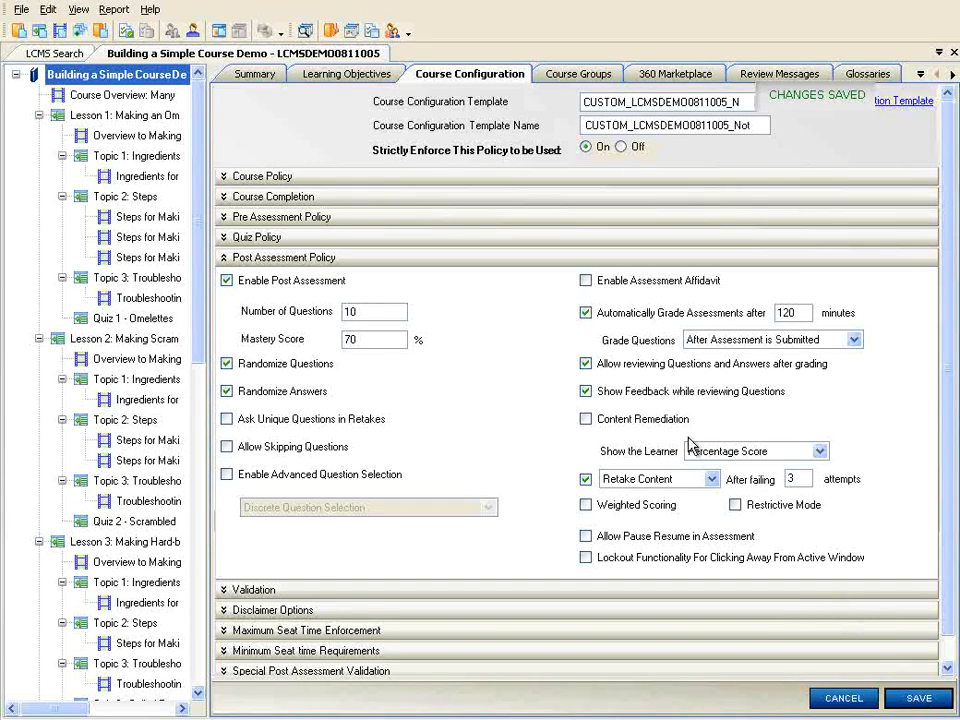
right_click(128, 79)
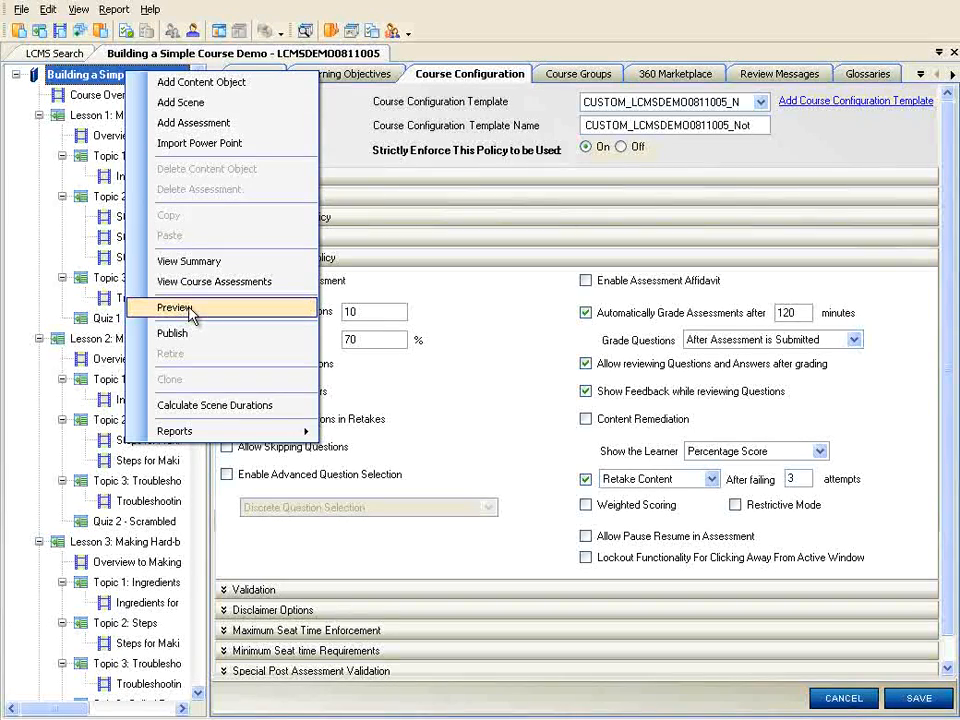
click(472, 336)
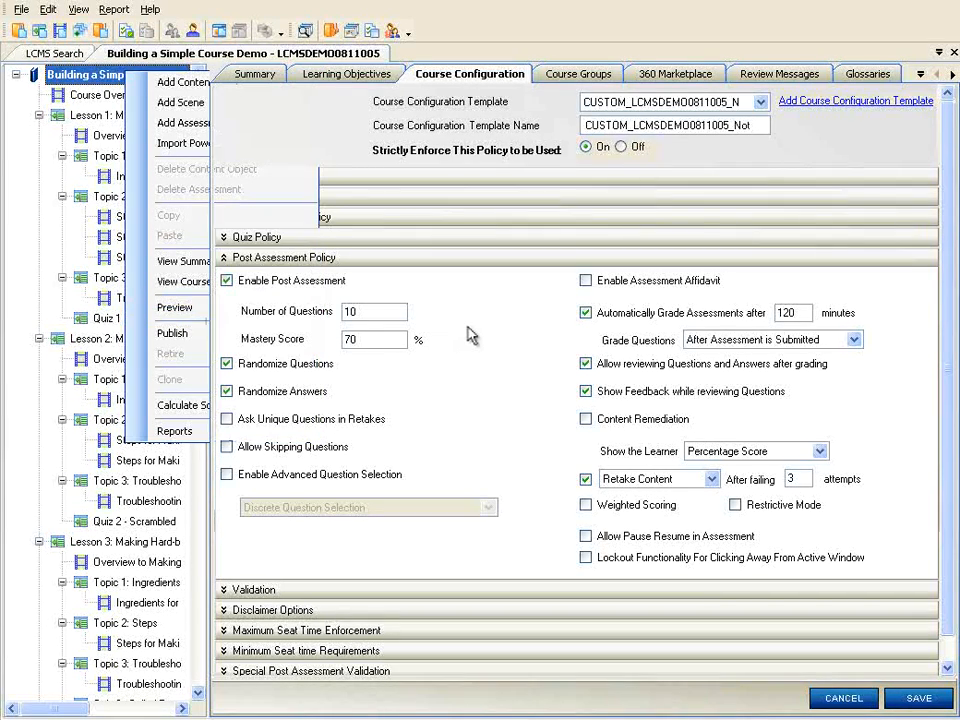